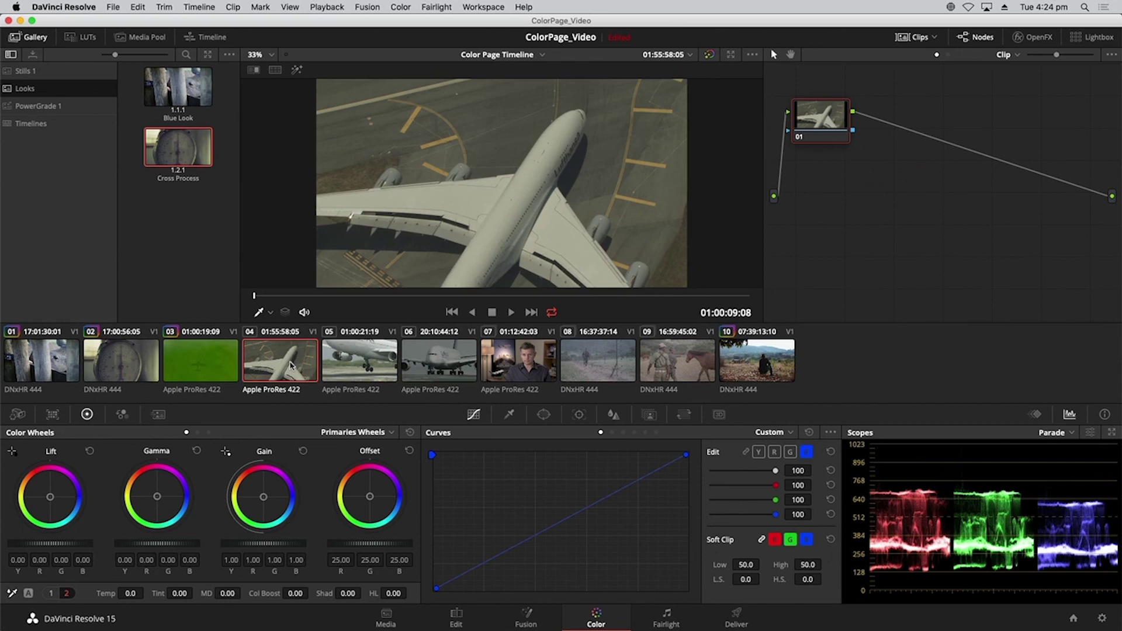
Compare clips 04 and 05, then turn off looped playback.
key(Down)
key(Down)
key(Up)
key(Up)
key(Down)
key(Up)
click(553, 314)
Step through clips 05 and 06, then settle back on clip 04.
key(Down)
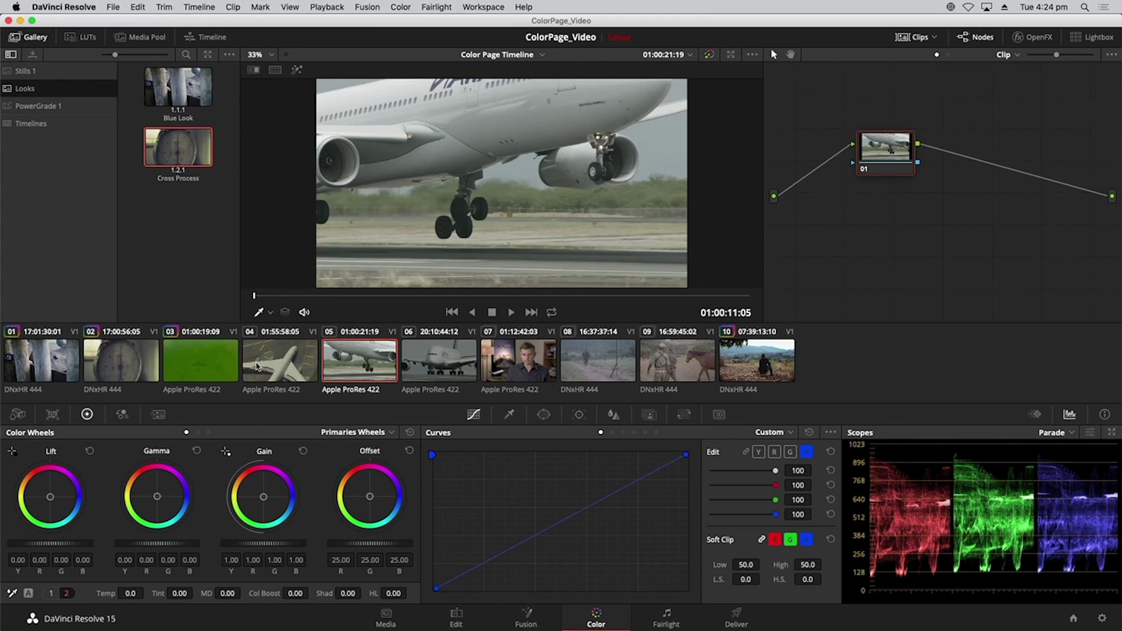
key(Down)
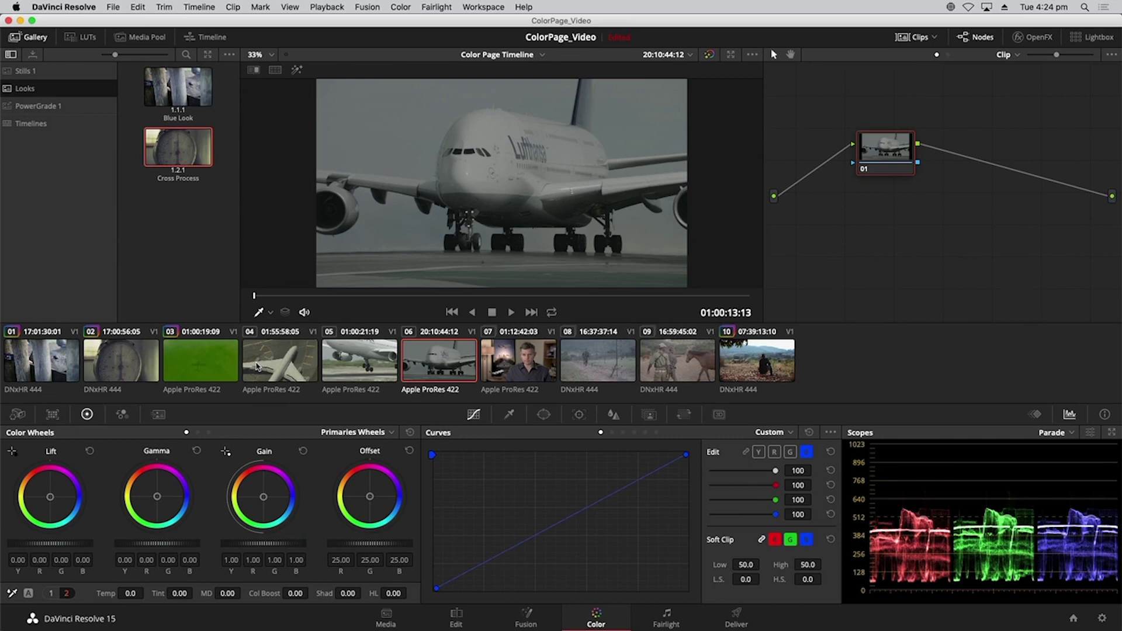
key(Up)
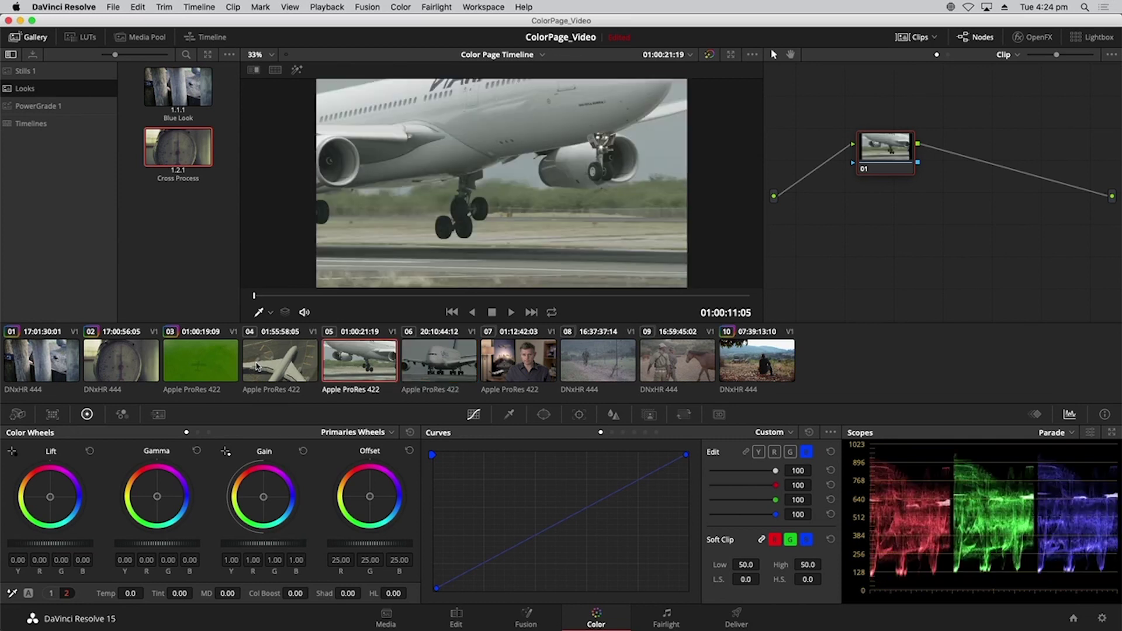
key(Up)
Make clip 04 current, compare it with clip 05, and apply Shot Match to clip 05.
click(257, 366)
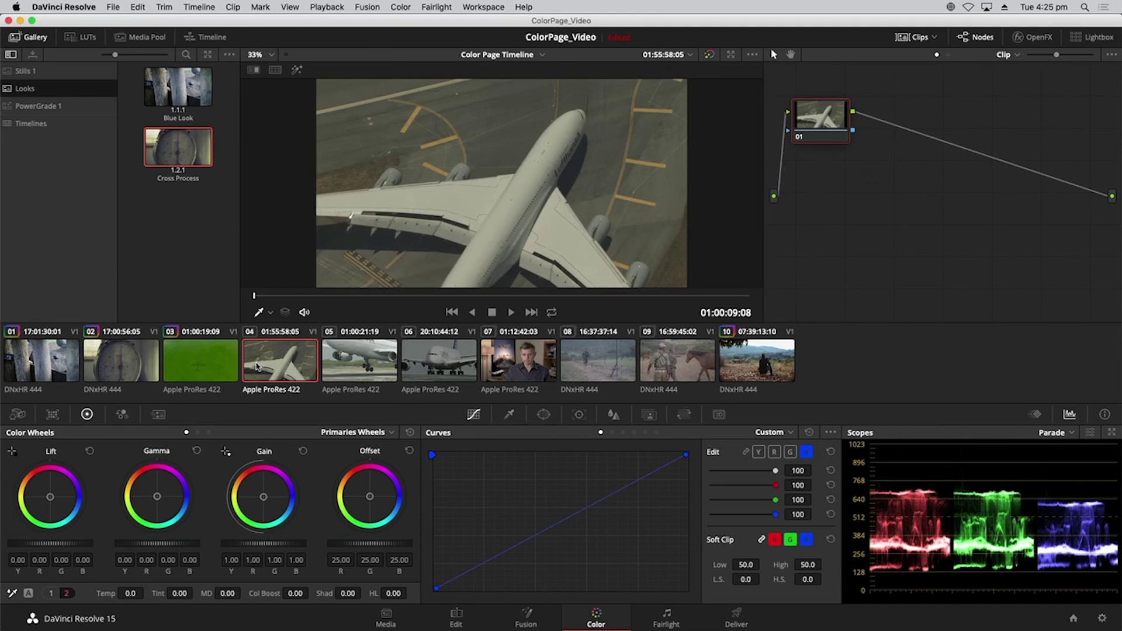
key(Down)
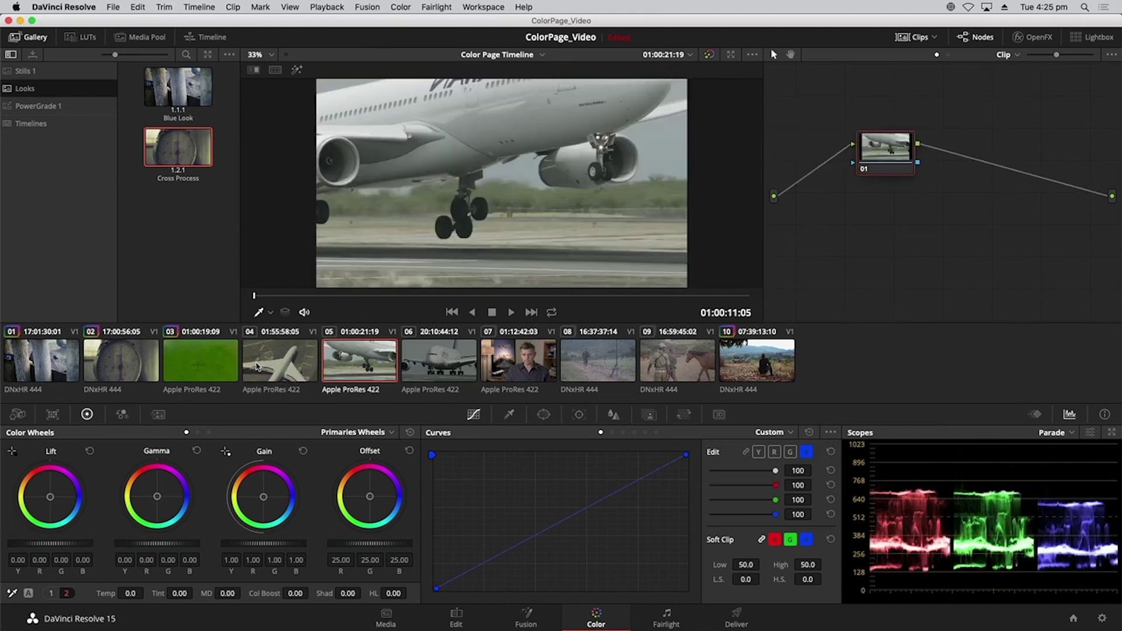
key(Up)
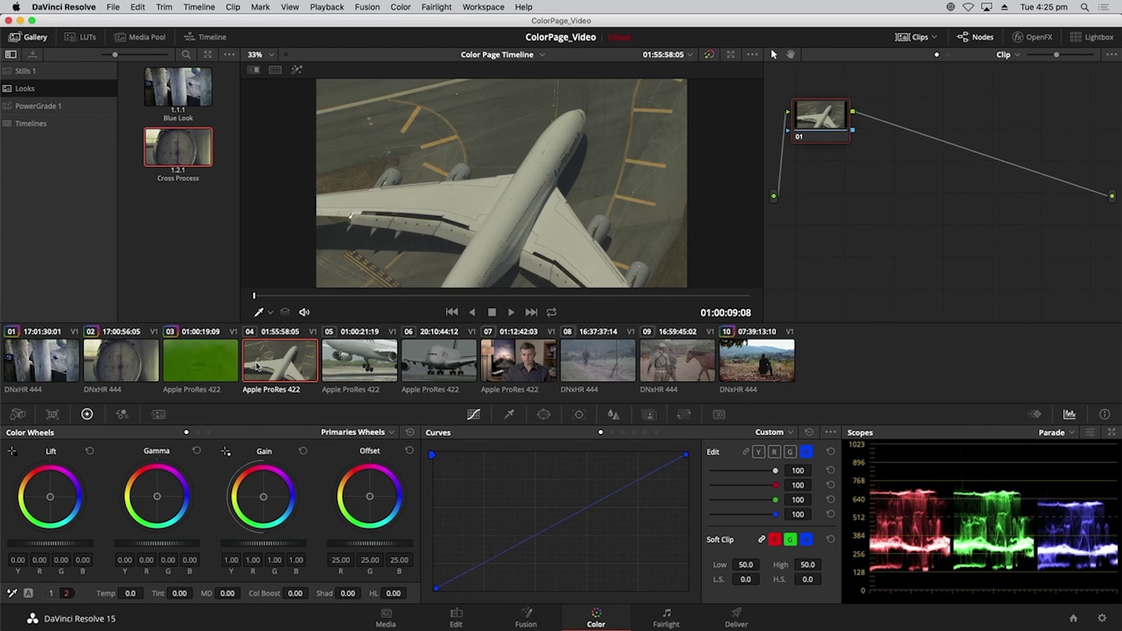
key(Down)
key(Up)
right_click(345, 364)
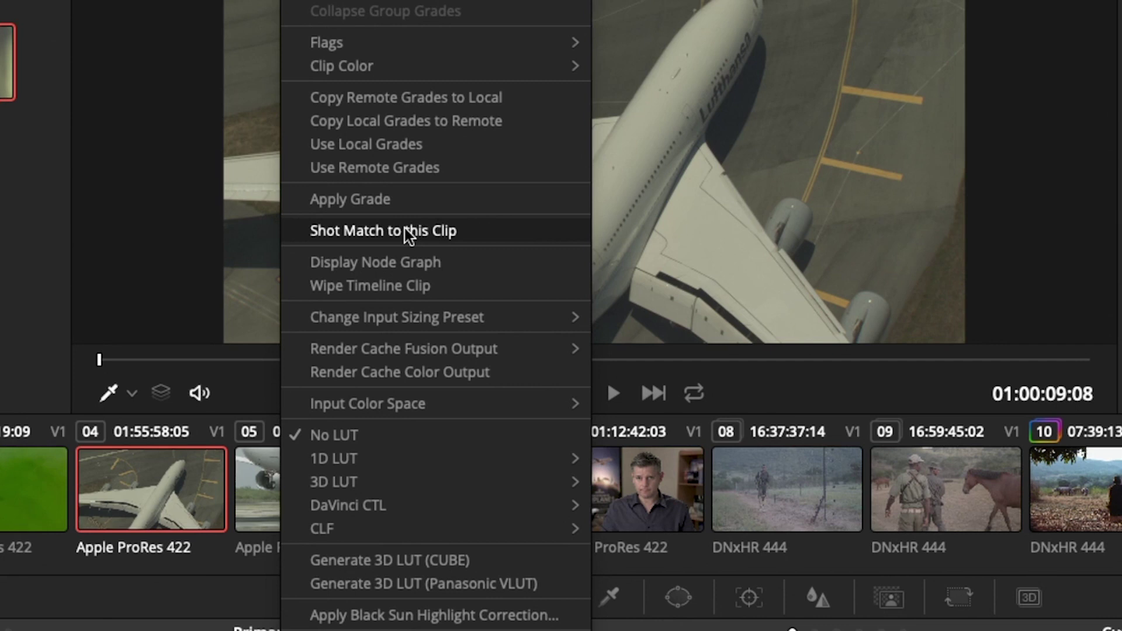
click(408, 232)
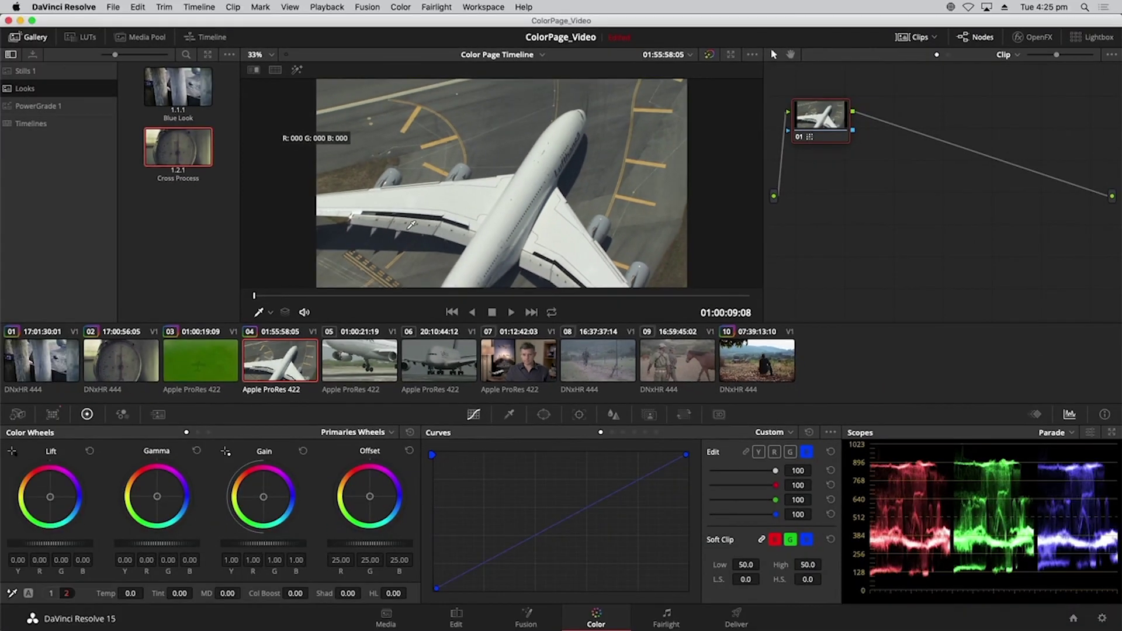
Toggle repeatedly between the matched clip 04 and reference clip 05 to check the match.
key(Down)
key(Up)
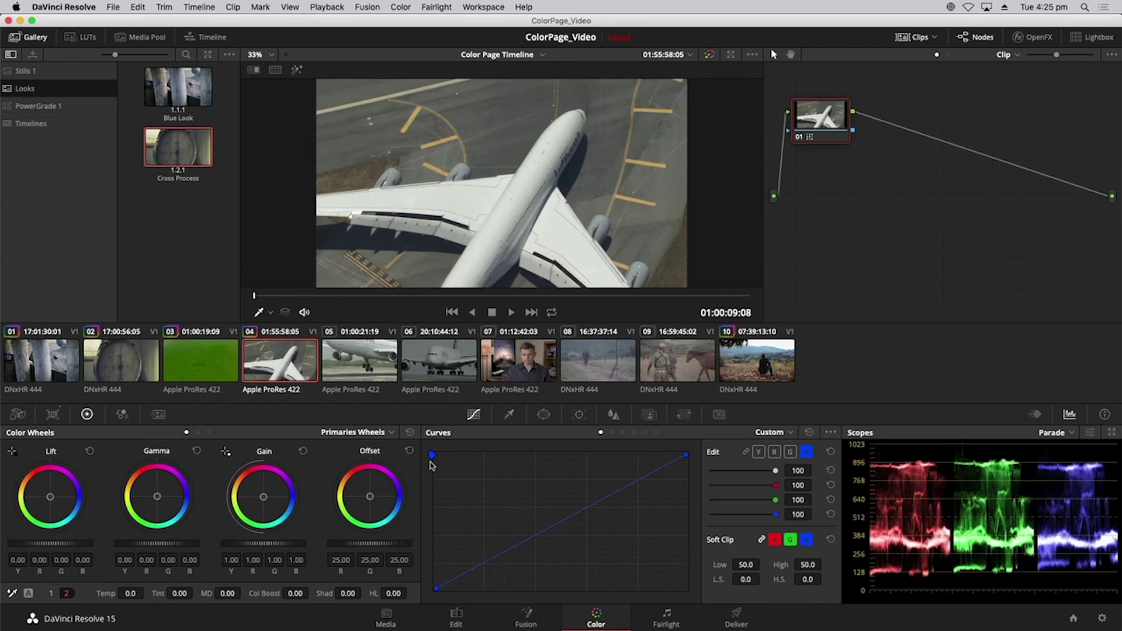
key(Down)
key(Up)
key(Down)
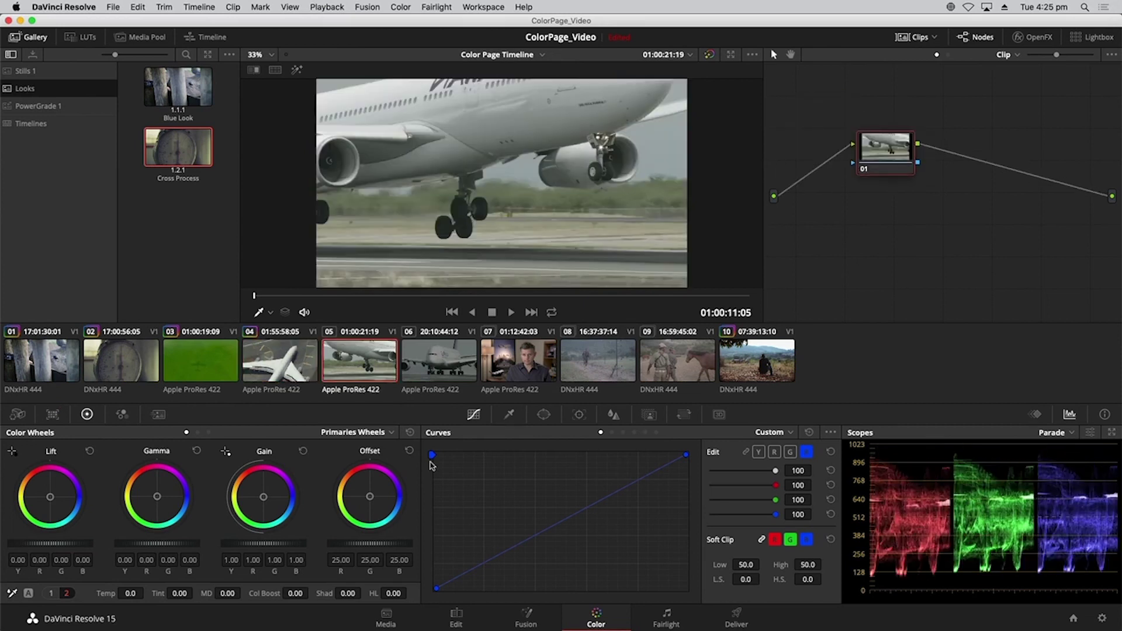
key(Up)
key(Down)
key(Up)
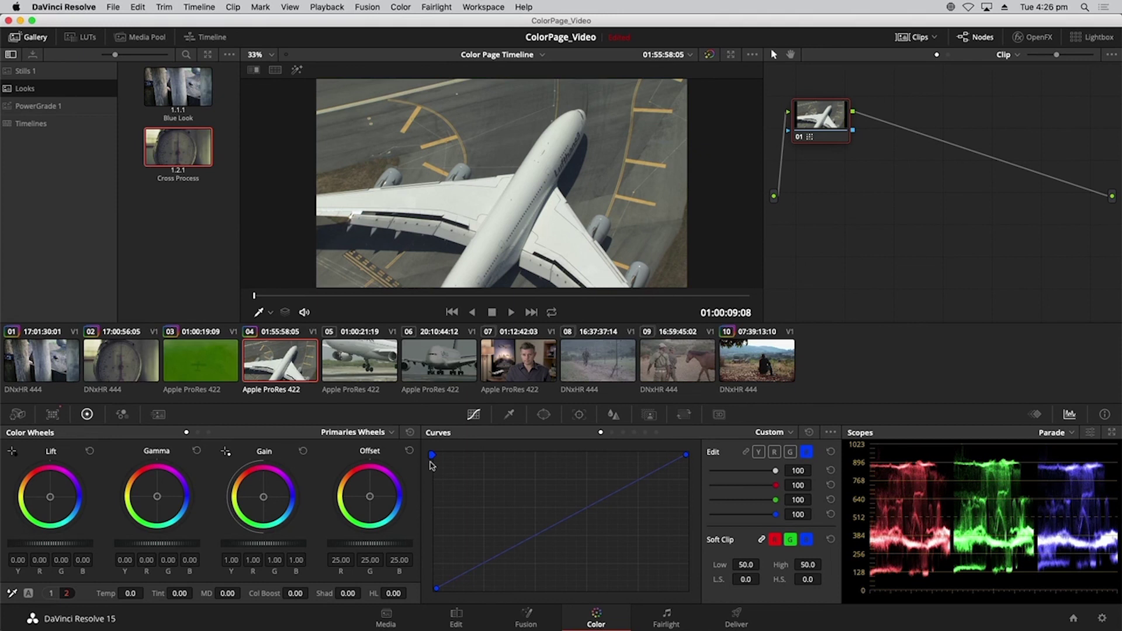
key(Down)
key(Up)
key(Down)
key(Up)
Move to clip 06 and apply Shot Match to reference clip 05.
key(Down)
key(Down)
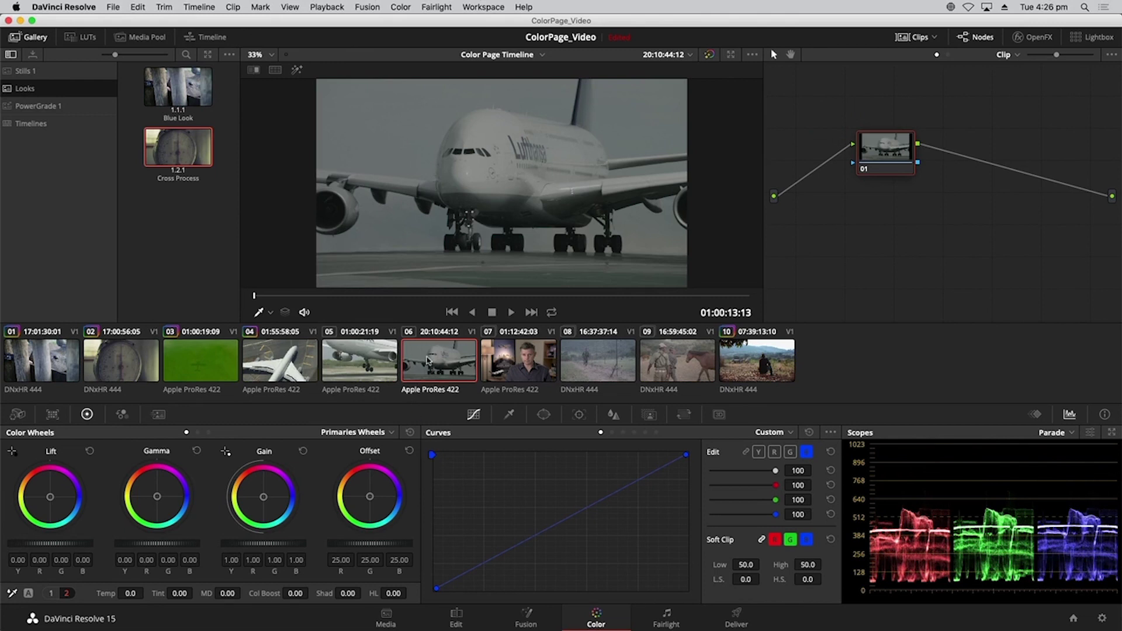
right_click(345, 366)
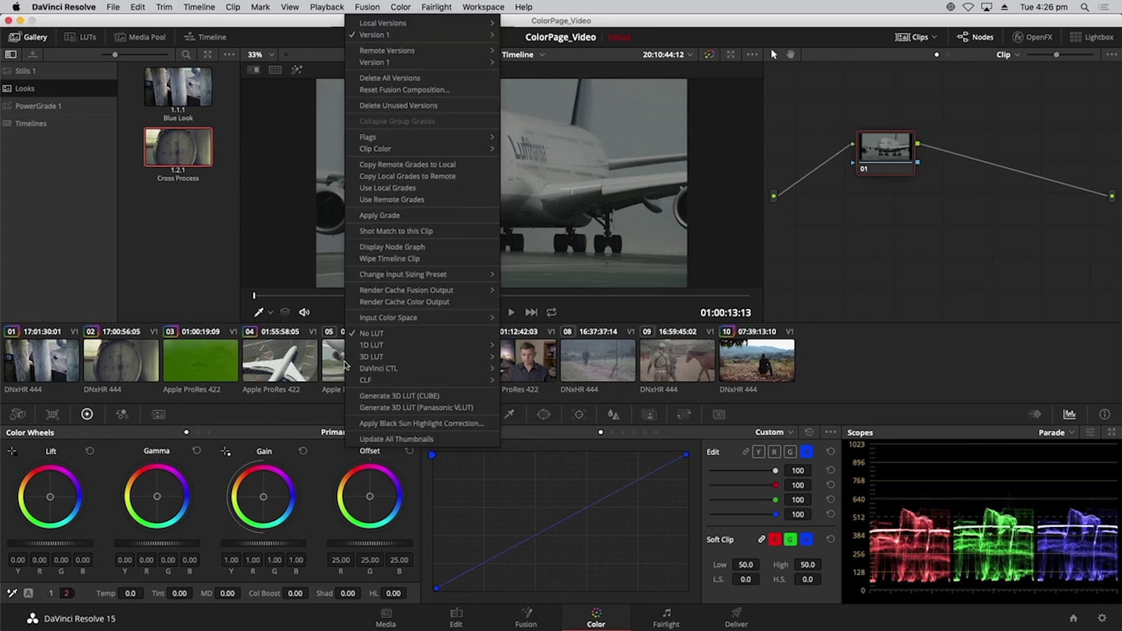
click(391, 232)
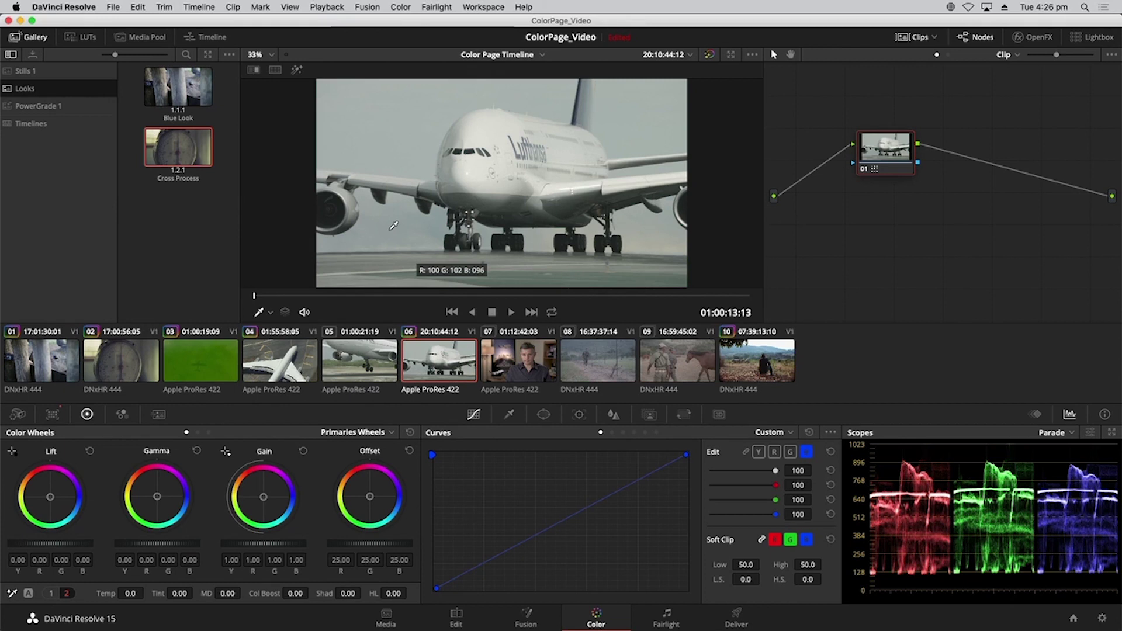
Flip between matched clip 04 and clip 05, then play clip 04 back.
key(Up)
key(Up)
key(Down)
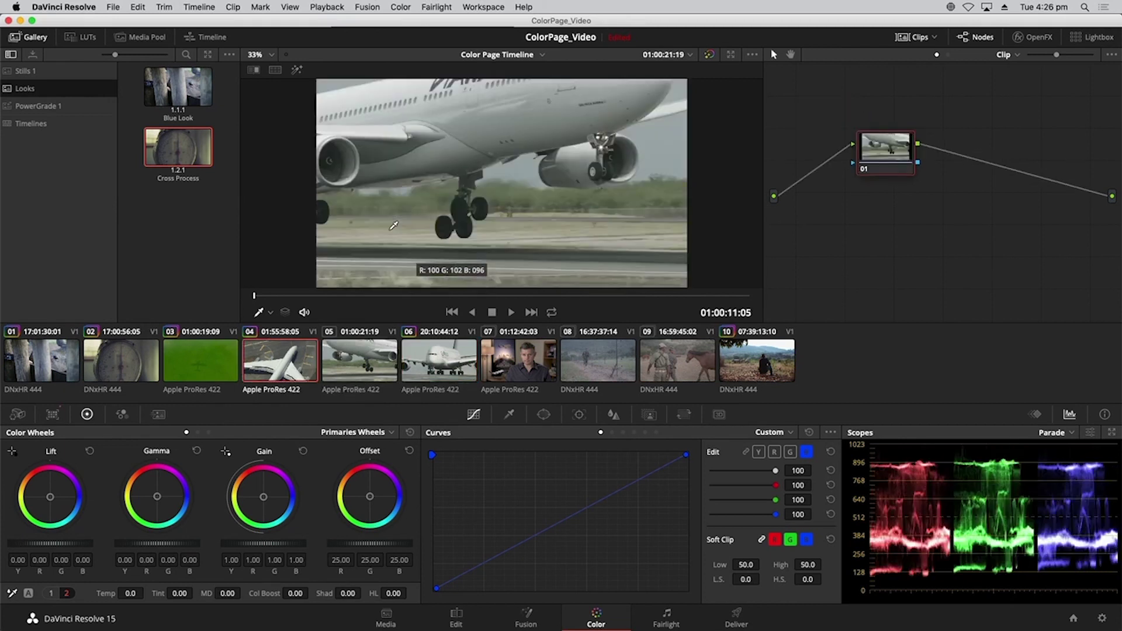
key(Up)
key(Down)
key(Up)
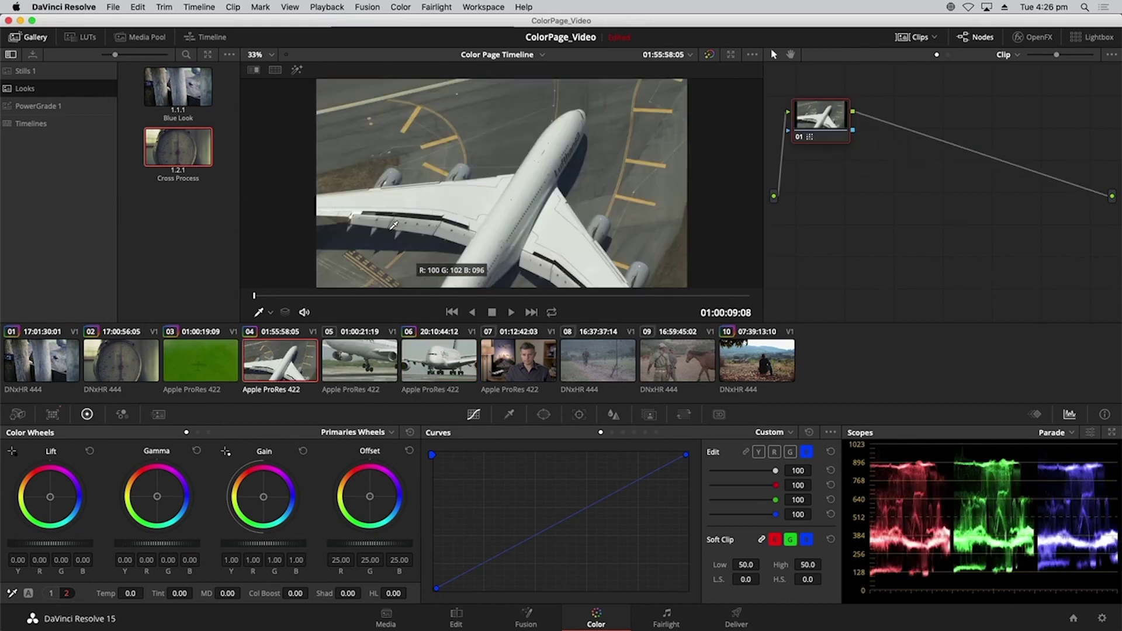
key(space)
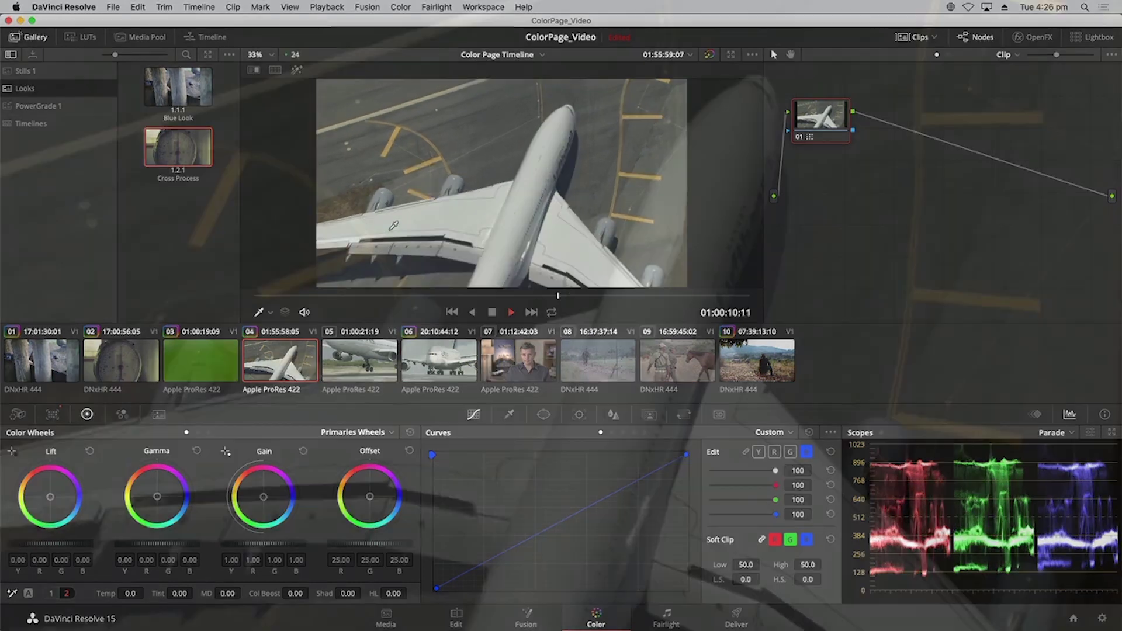